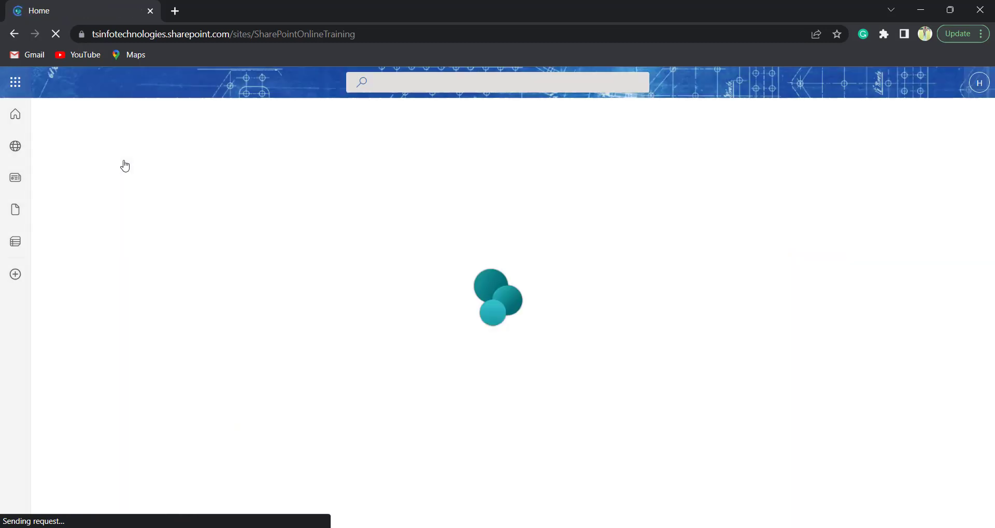
Open the Product Order Details list and start a new column from the page listing all column types.
scroll(103, 263, down, 2)
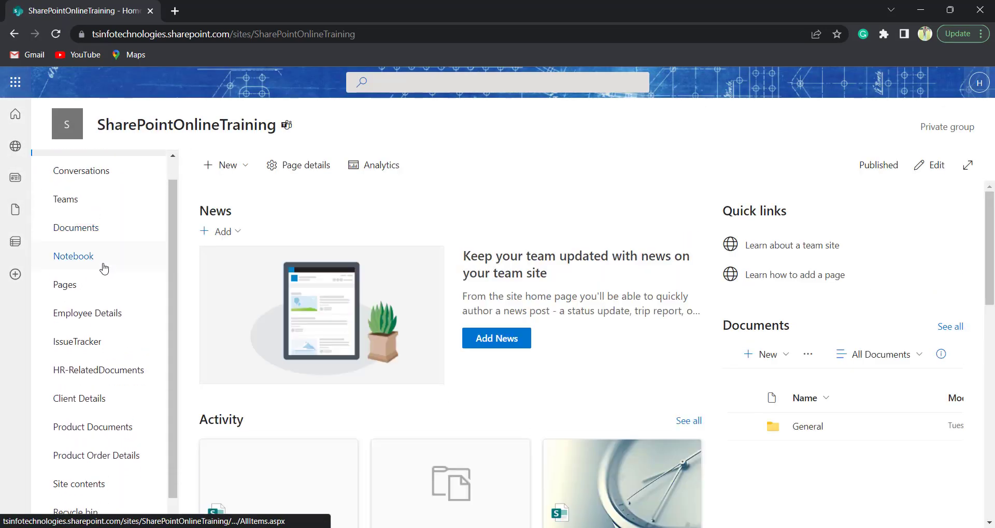
click(91, 436)
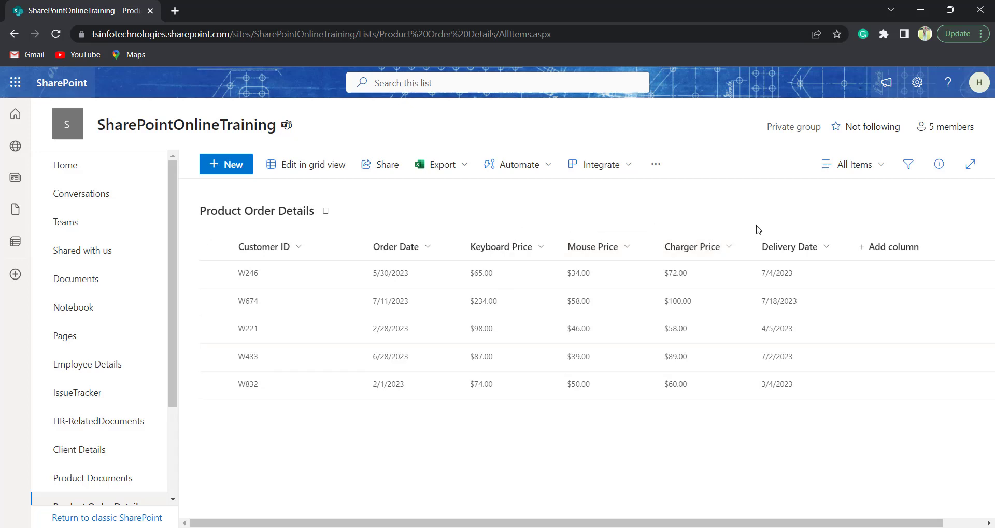
click(893, 253)
scroll(888, 414, down, 3)
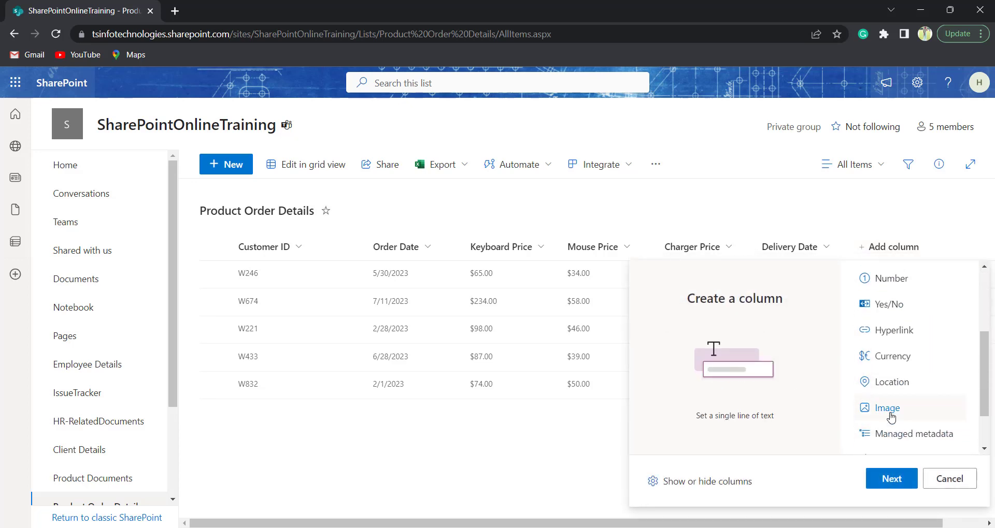
scroll(891, 417, down, 2)
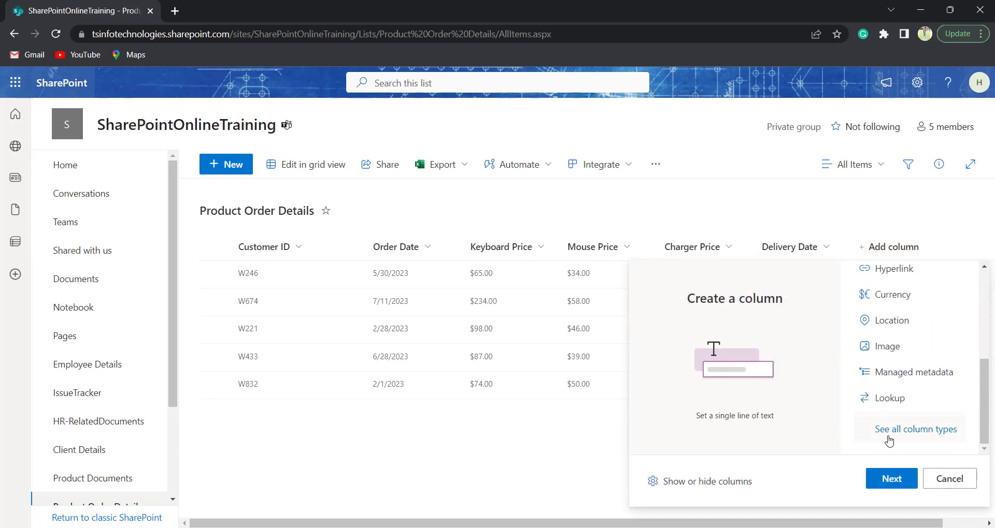
click(887, 482)
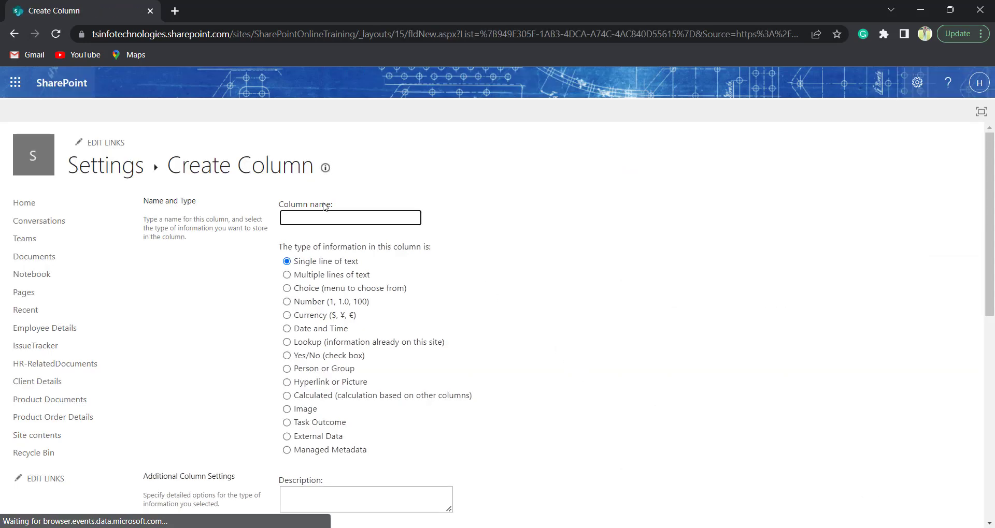
Name the new column "Average Value OF Products" and make it a Calculated column based on other columns.
click(326, 217)
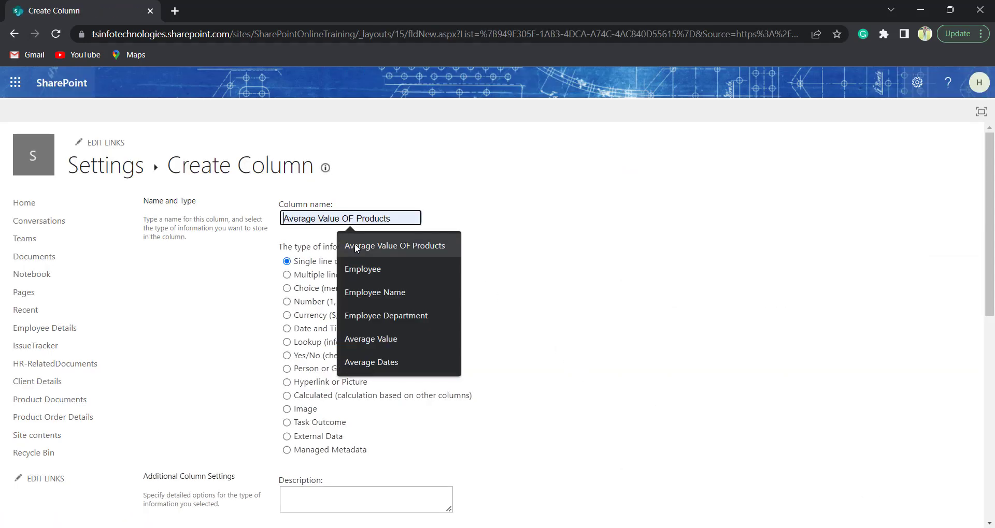
click(355, 246)
scroll(311, 270, down, 2)
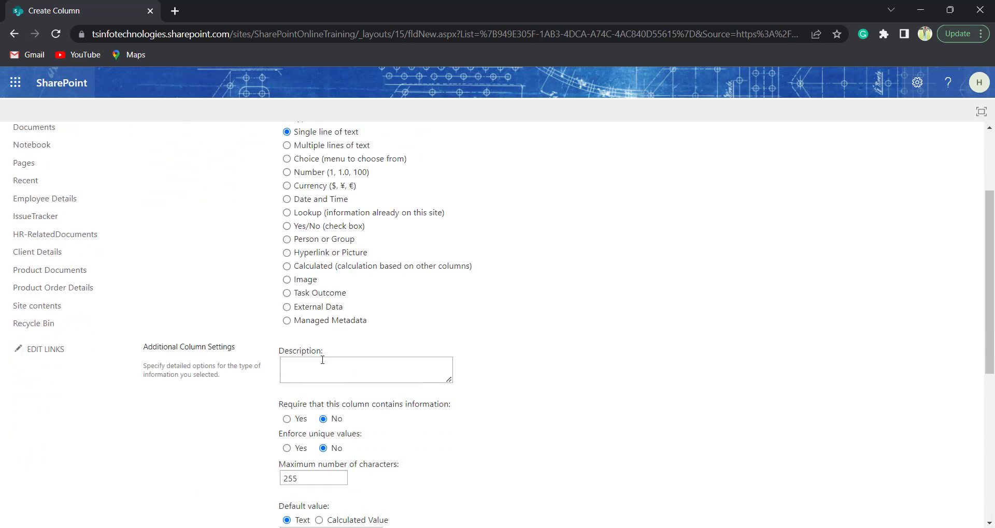
click(286, 266)
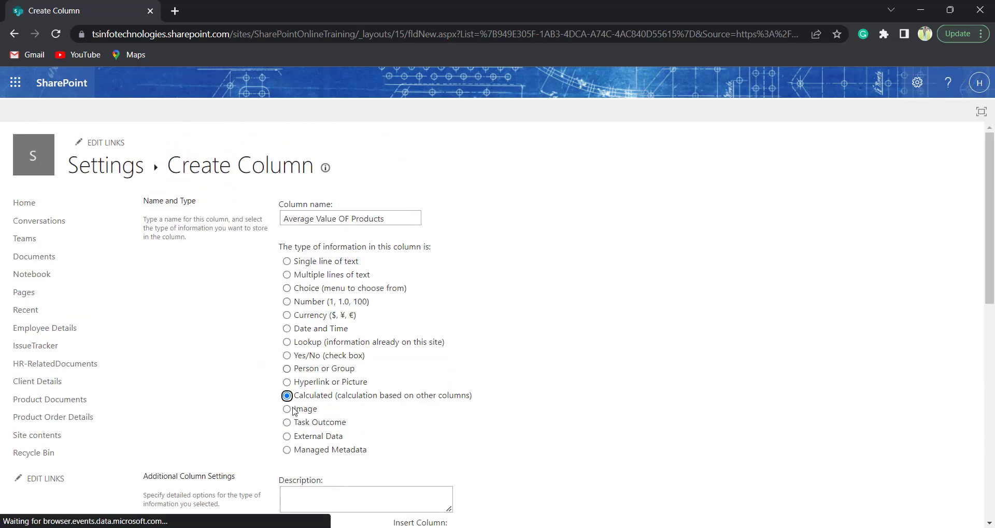
Begin the column formula with =AVERAGE( and insert the Keyboard Price column followed by a comma.
scroll(311, 311, down, 3)
click(332, 362)
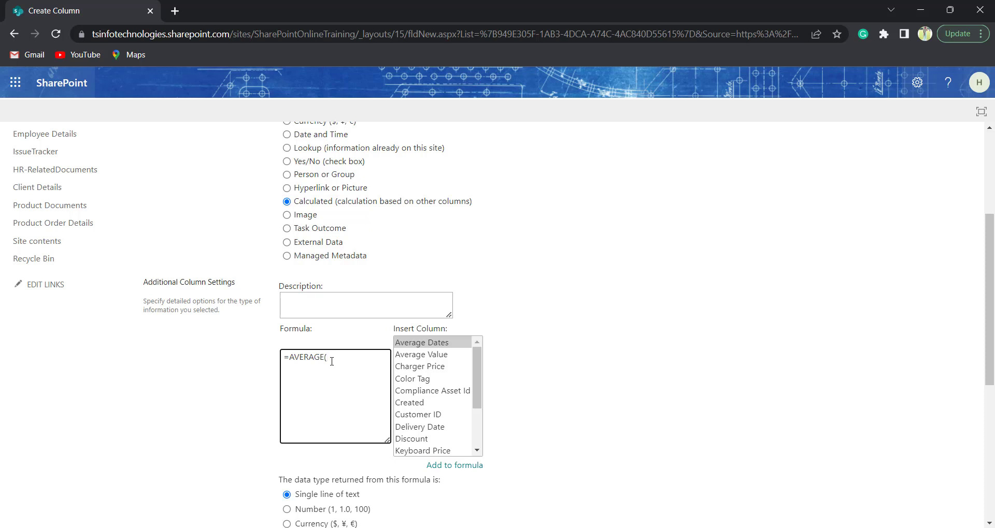
scroll(434, 404, down, 2)
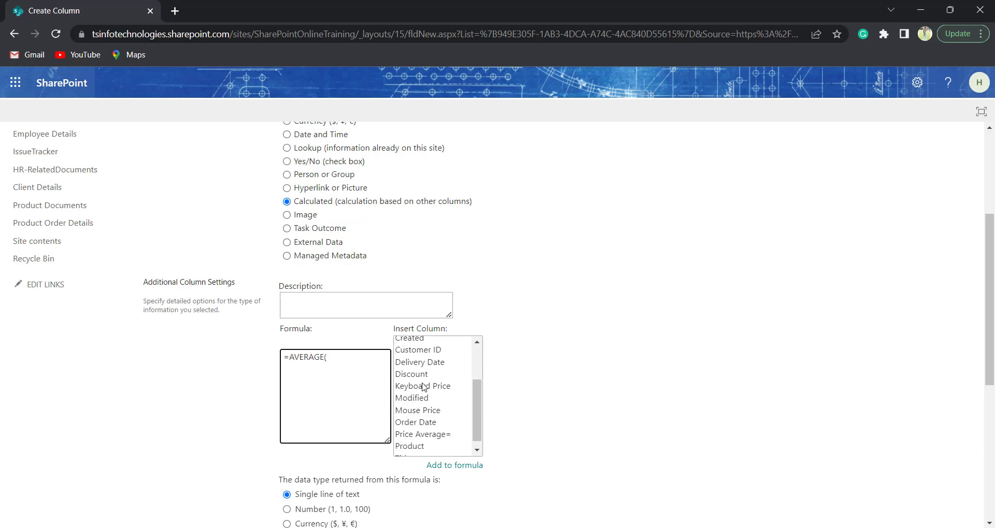
click(421, 387)
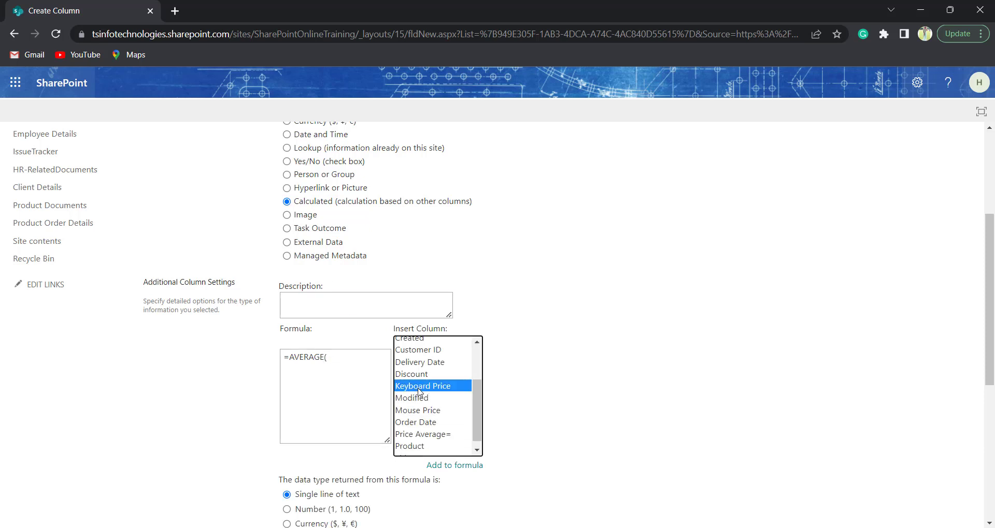
click(451, 466)
click(324, 368)
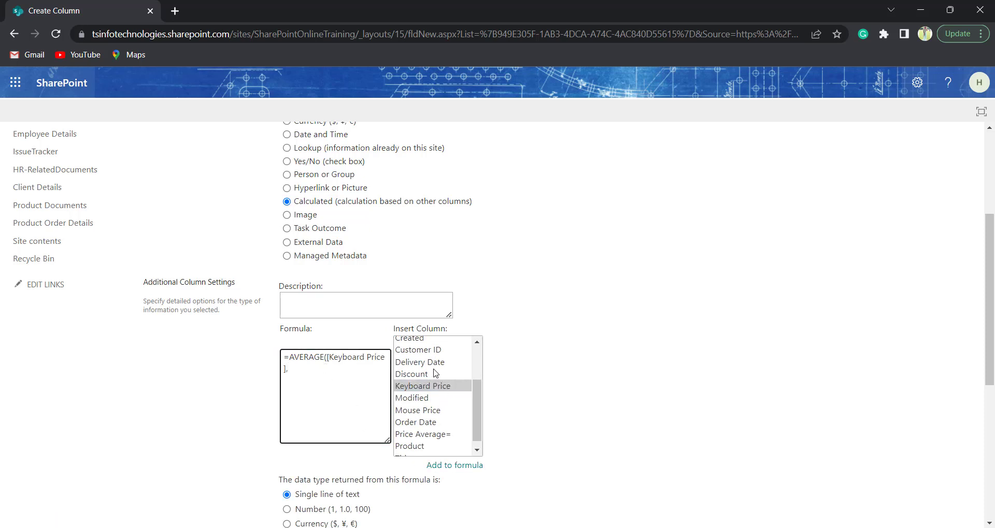
Add the Mouse Price and Charger Price columns to complete the formula =AVERAGE([Keyboard Price],[Mouse Price],[Charger Price]).
scroll(436, 376, up, 2)
scroll(434, 398, down, 2)
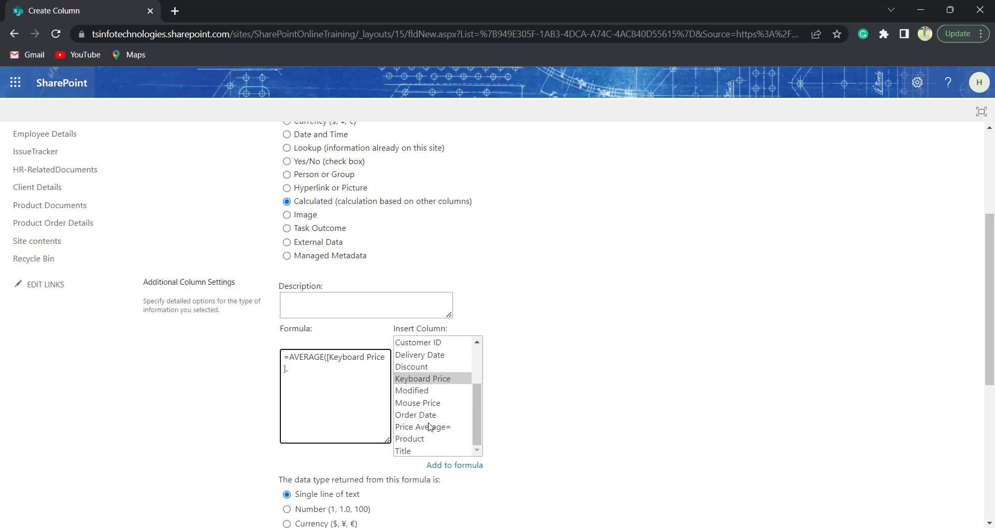
click(421, 403)
click(454, 465)
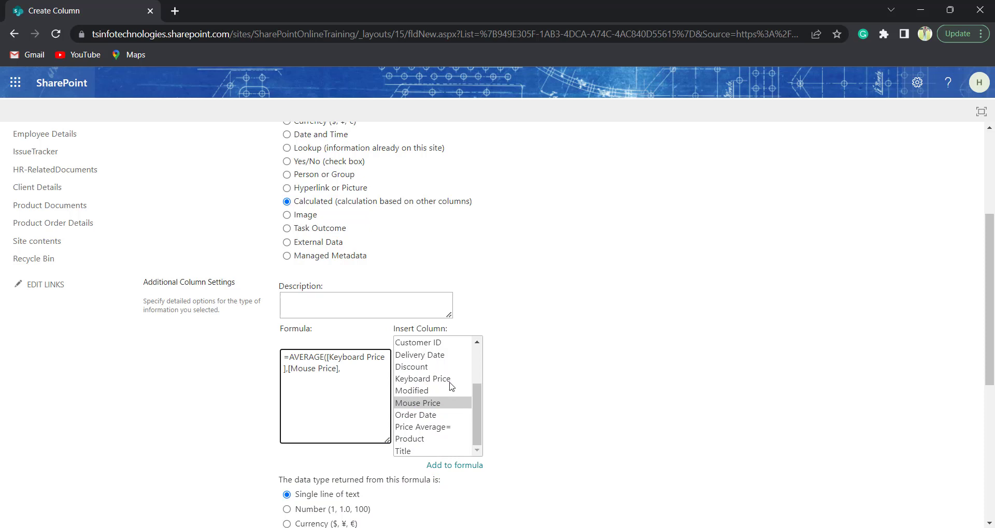
scroll(448, 384, up, 2)
click(420, 367)
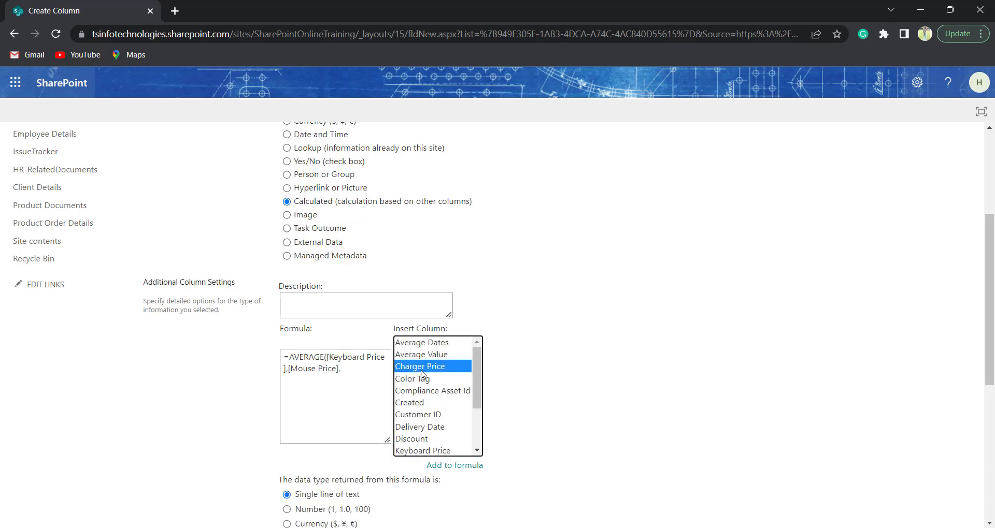
click(448, 465)
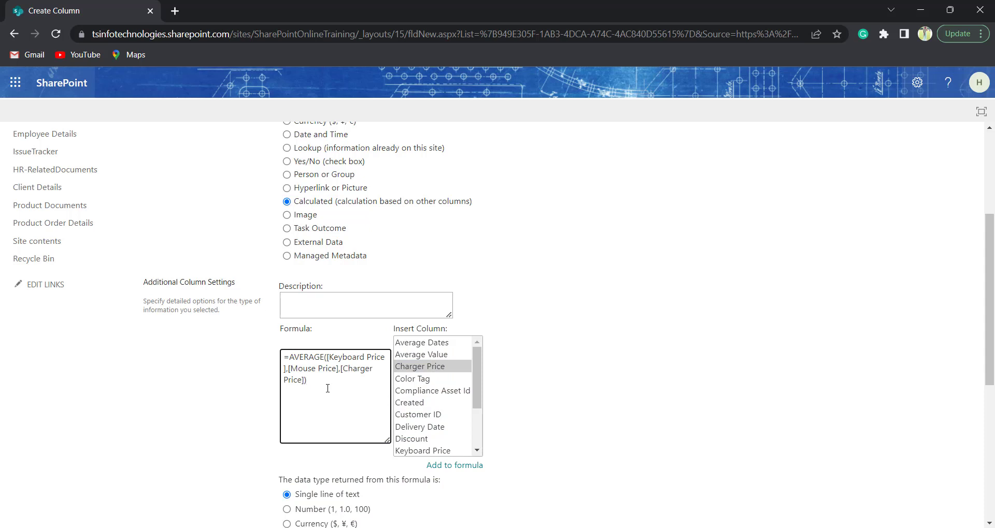
Set the data type returned by the formula to Number and create the calculated column.
scroll(328, 388, down, 3)
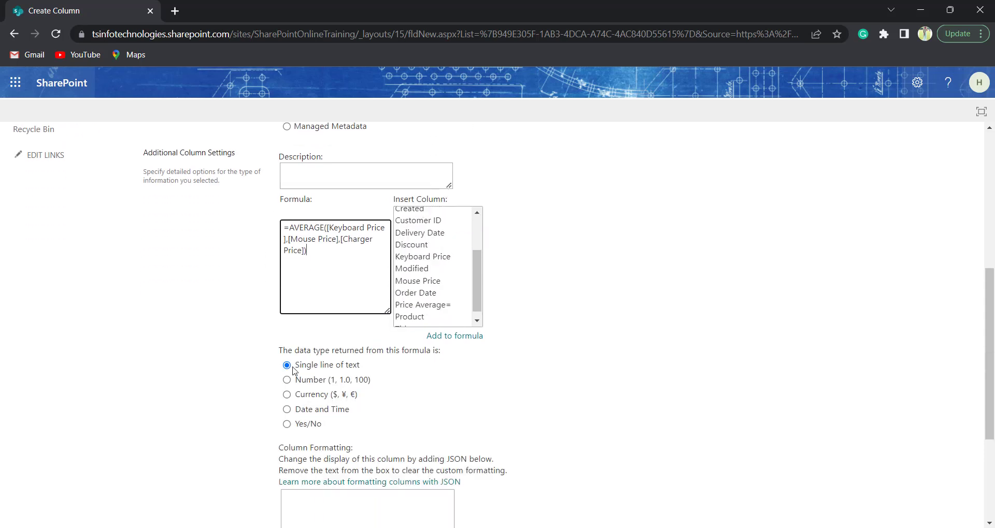
click(287, 380)
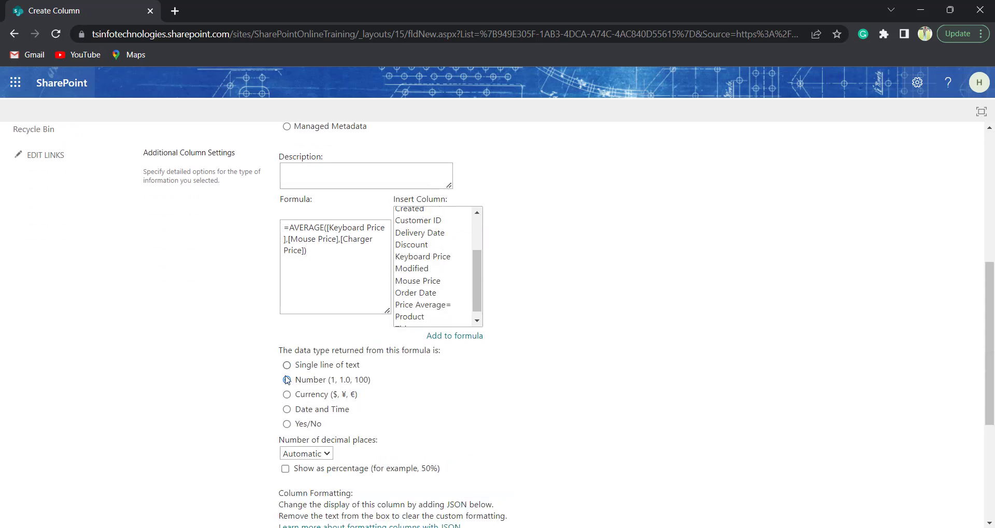
scroll(622, 290, down, 3)
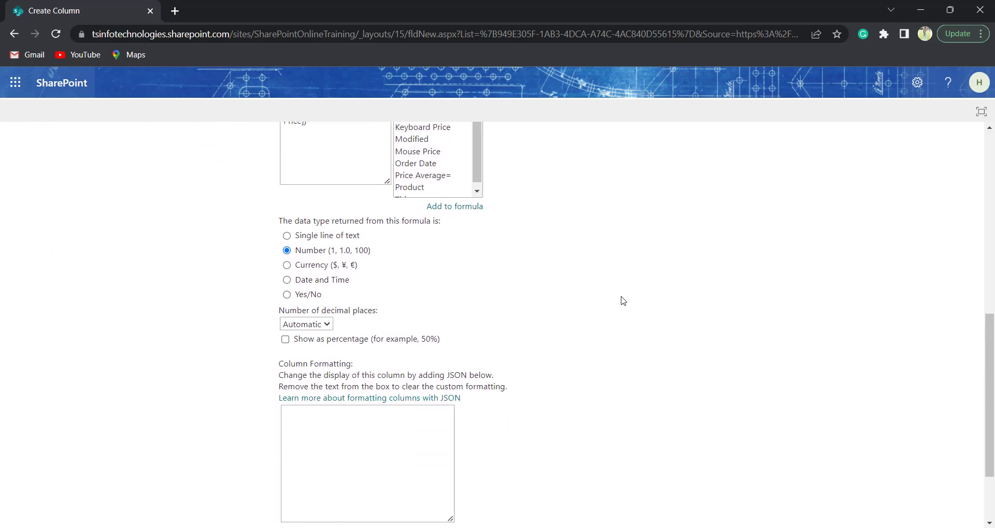
scroll(623, 301, down, 2)
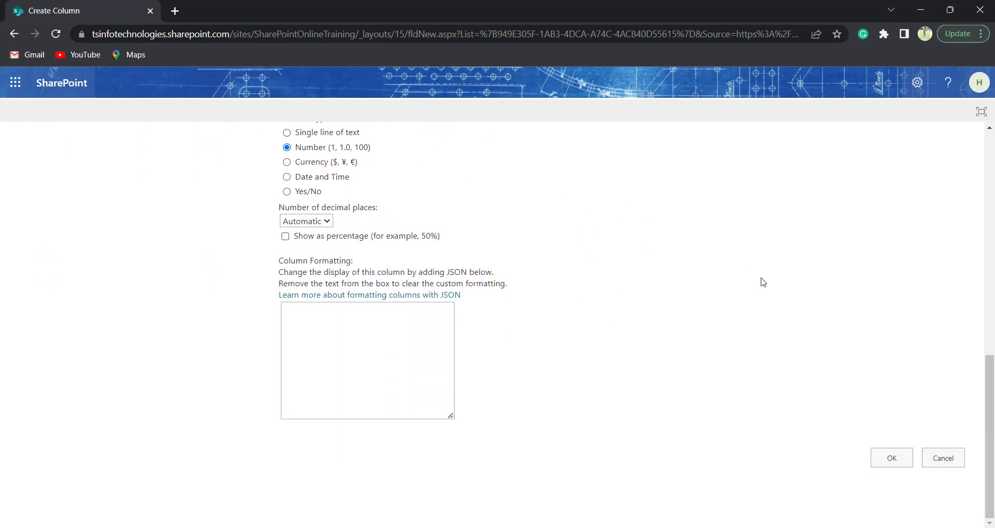
click(890, 459)
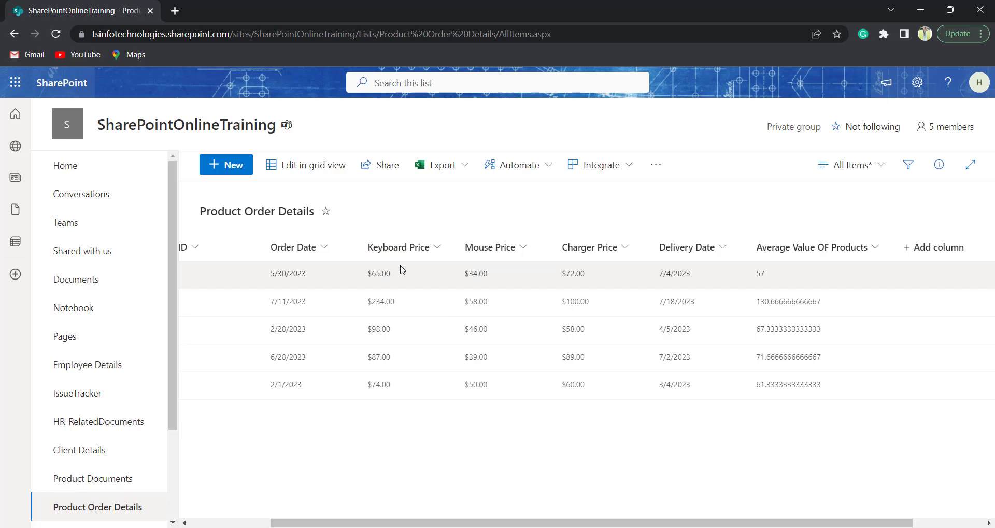
Show the Average total for the Keyboard Price column in the list view.
click(401, 254)
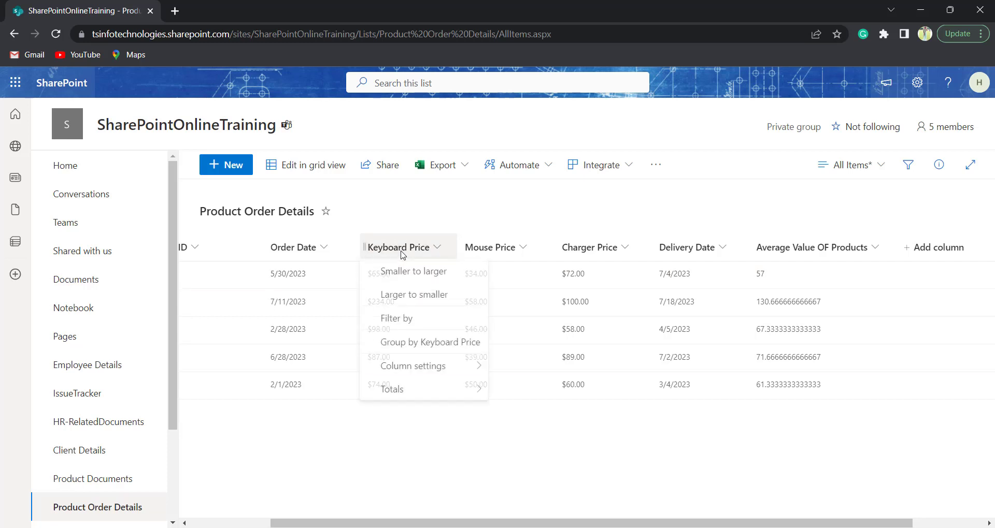
mouse_move(412, 396)
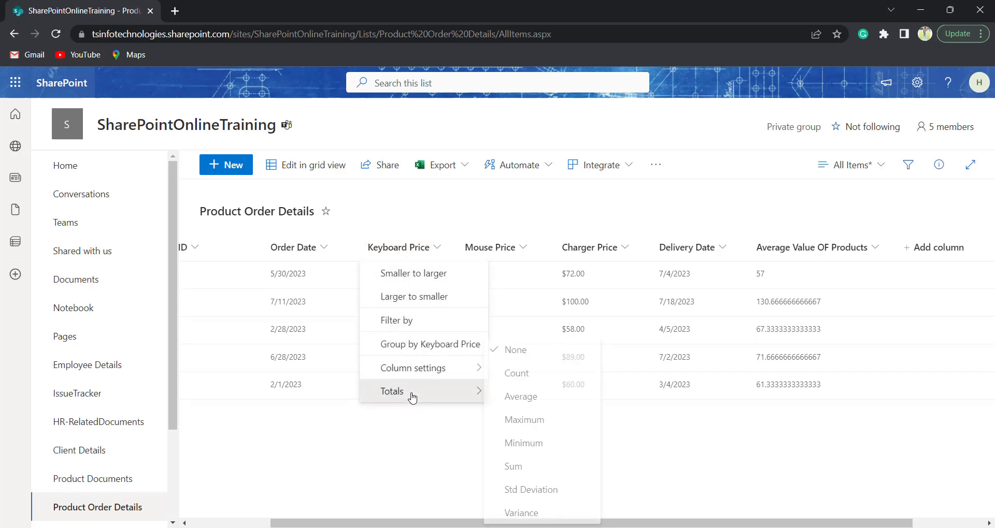
click(536, 402)
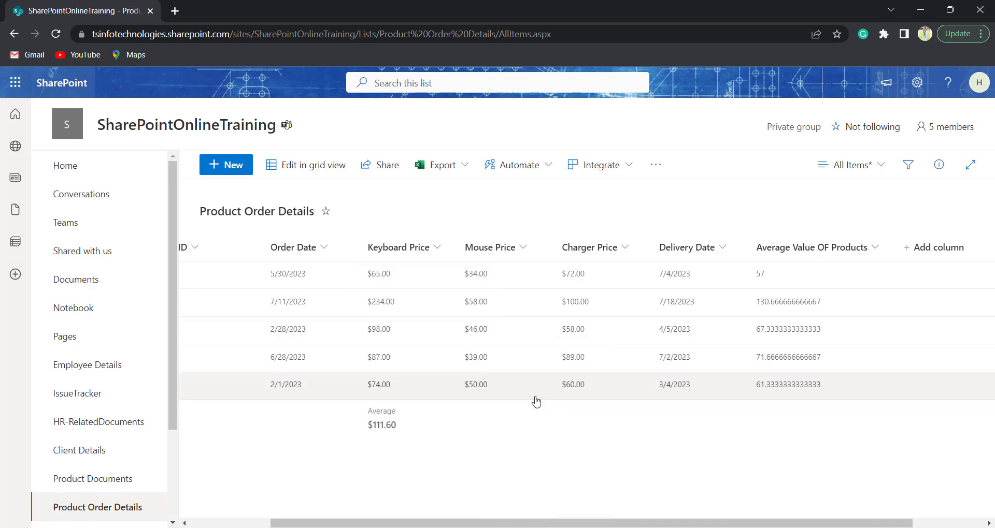